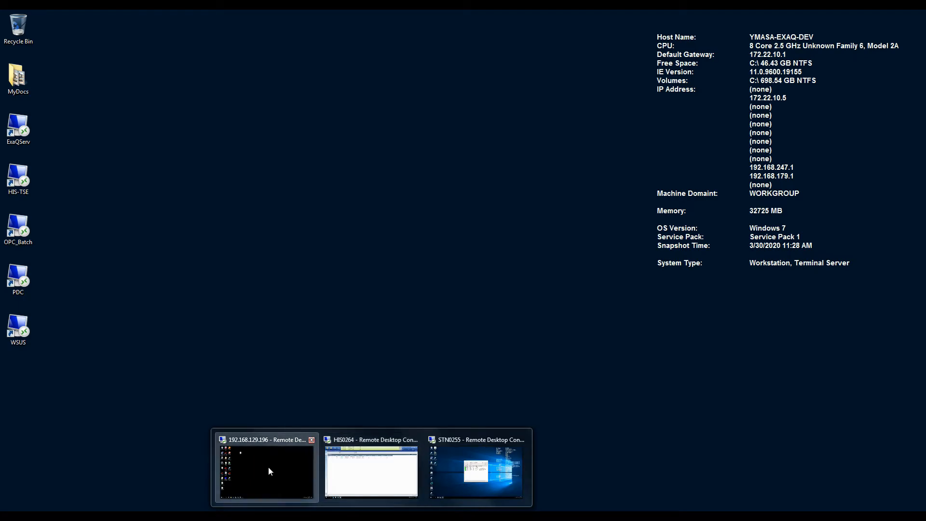
# Switch to the 192.168.129.196 remote desktop session and start Internet Explorer on it
pyautogui.click(268, 467)
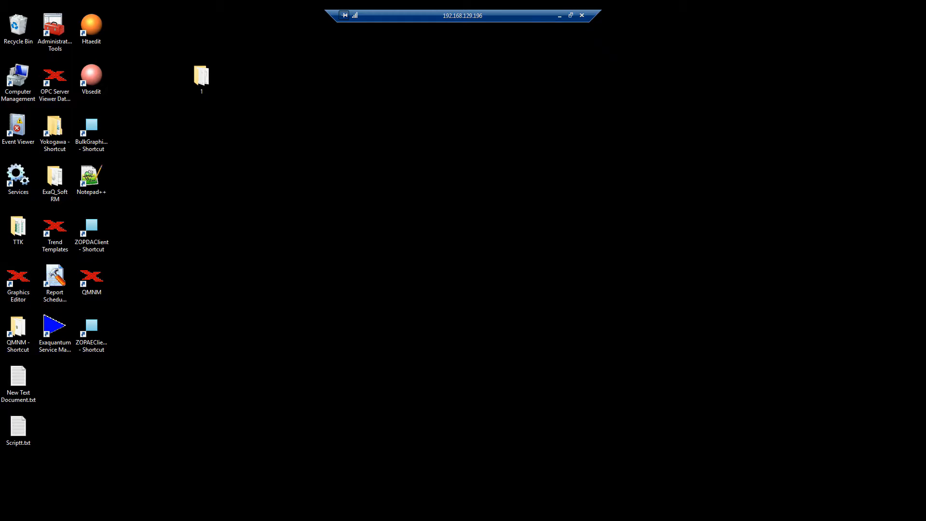
pyautogui.press('super')
pyautogui.click(68, 267)
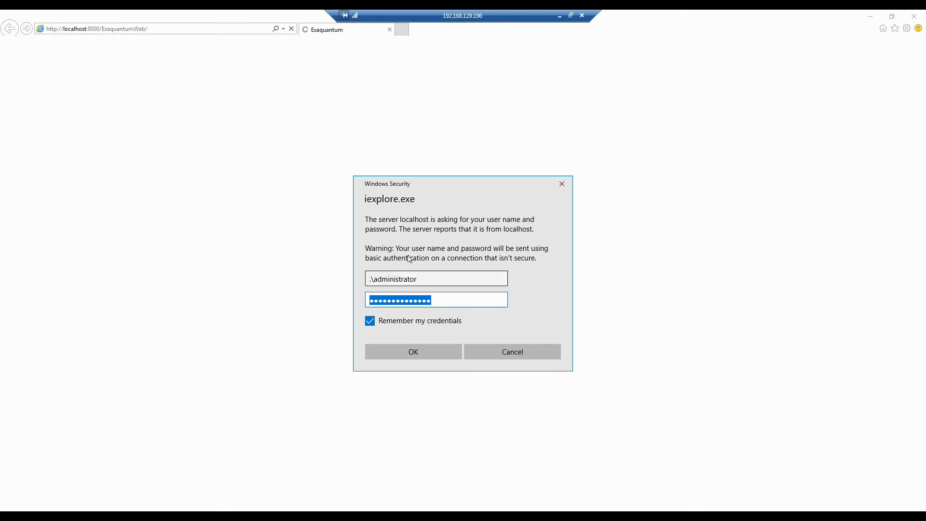
# Sign in to the Exaquantum web site with the saved administrator credentials and open the account options
pyautogui.click(11, 516)
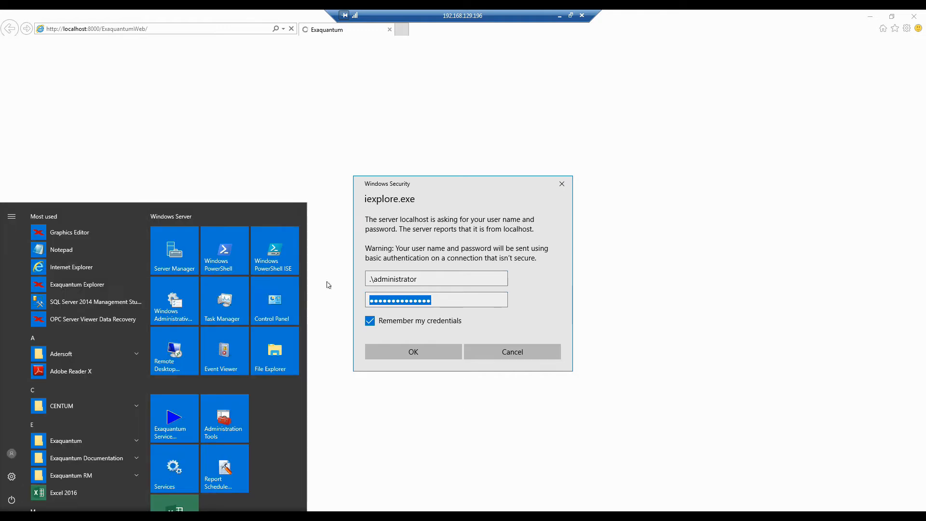
pyautogui.click(542, 300)
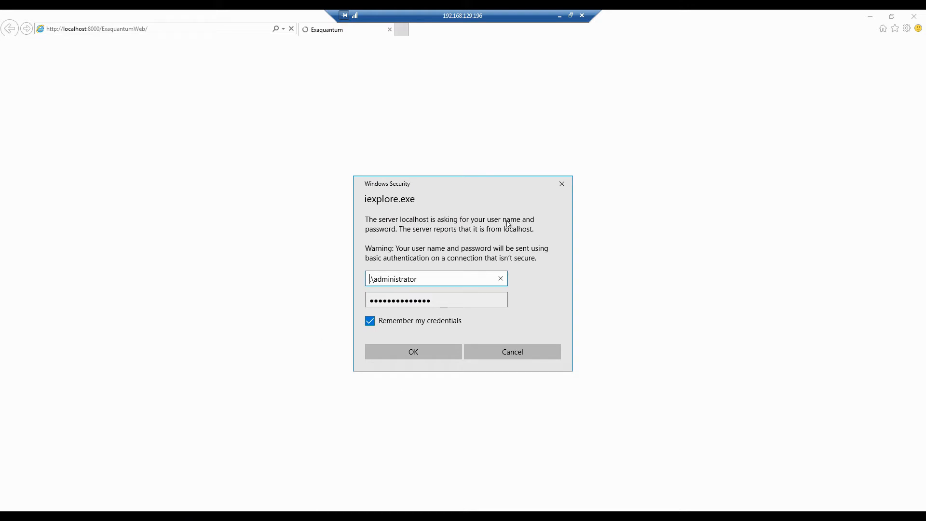
pyautogui.click(414, 353)
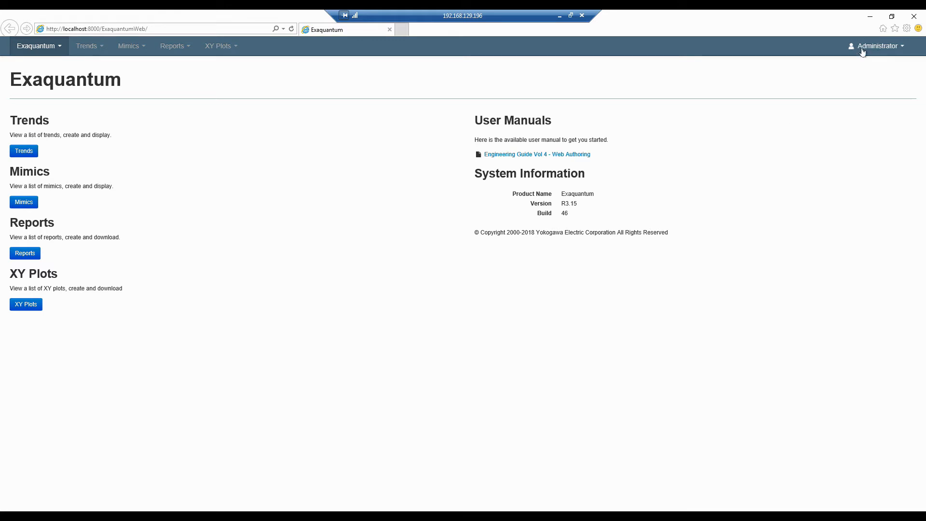
pyautogui.click(899, 47)
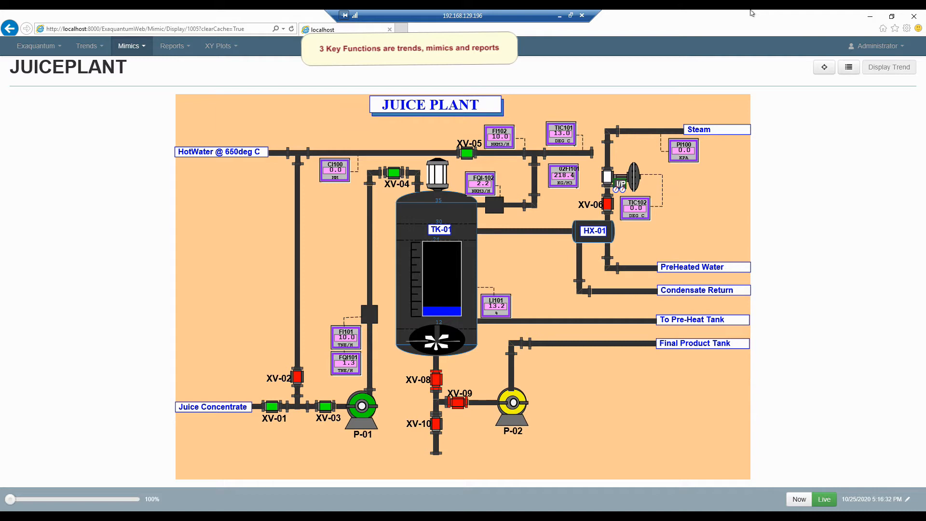
# Turn on Tag Discovery in the JUICEPLANT mimic and pick the 02FI101.PV and LI101.PV tags for trending
pyautogui.click(824, 67)
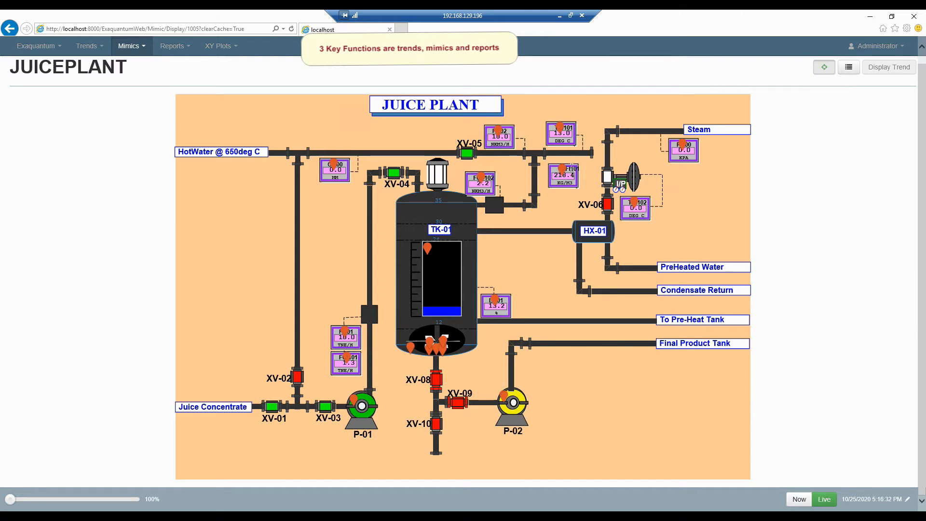
pyautogui.click(559, 168)
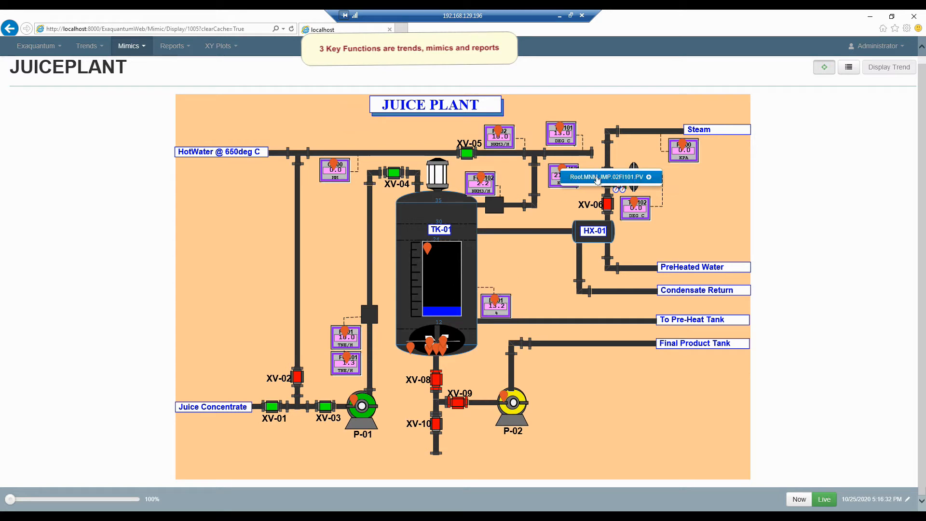
pyautogui.click(649, 177)
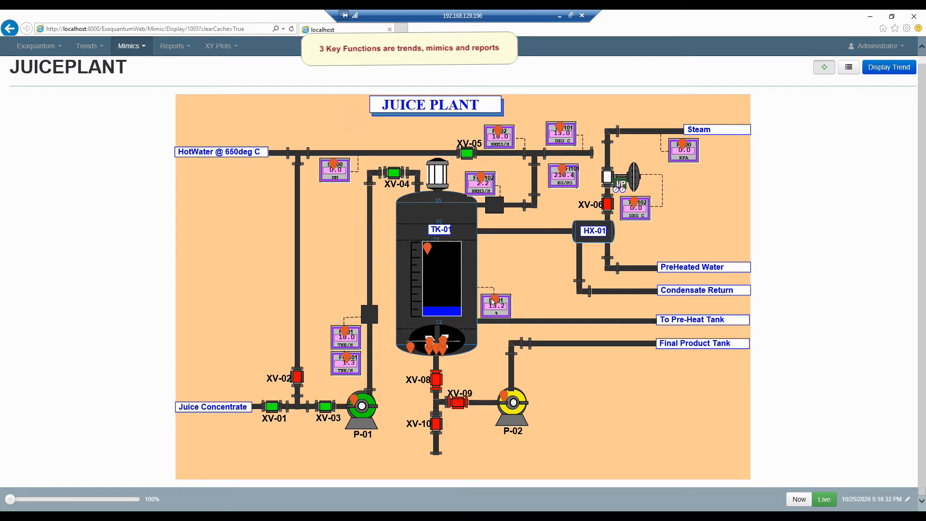
pyautogui.click(493, 303)
pyautogui.click(517, 310)
# Check the list of tags picked from the mimic and display them as a new trend
pyautogui.click(849, 67)
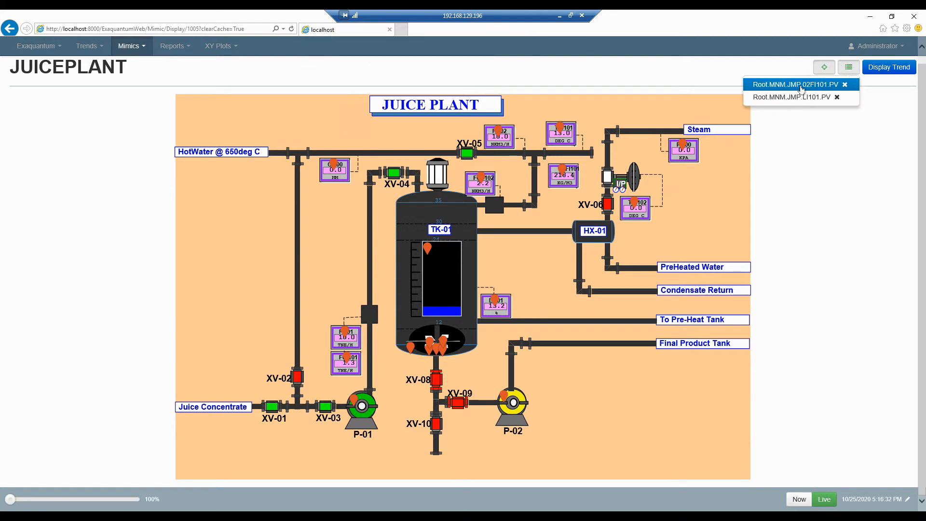
pyautogui.click(824, 68)
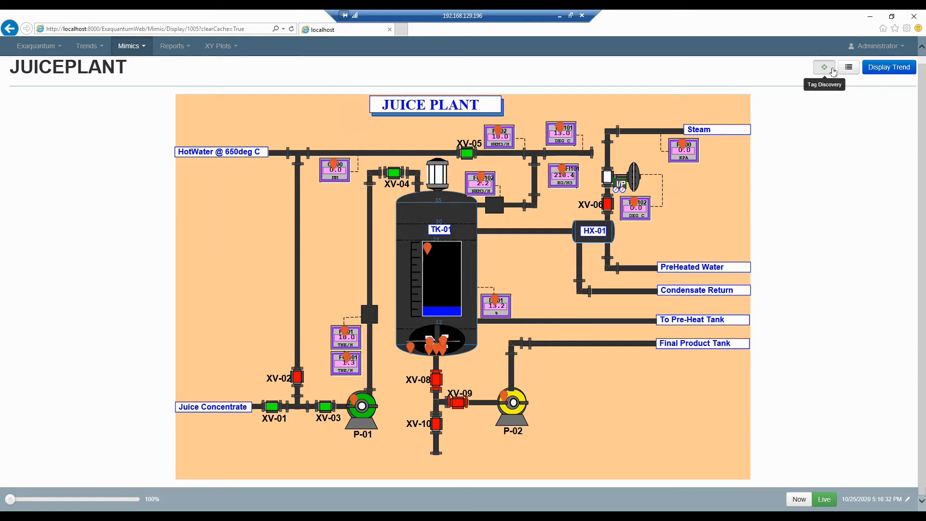
pyautogui.click(897, 67)
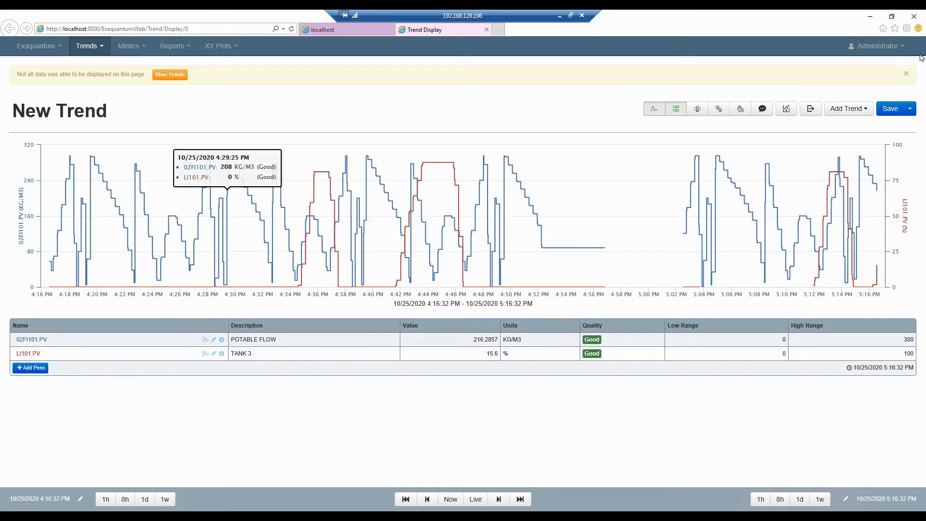
# Dismiss the data notice on the new trend and show the event markers and event list
pyautogui.click(907, 76)
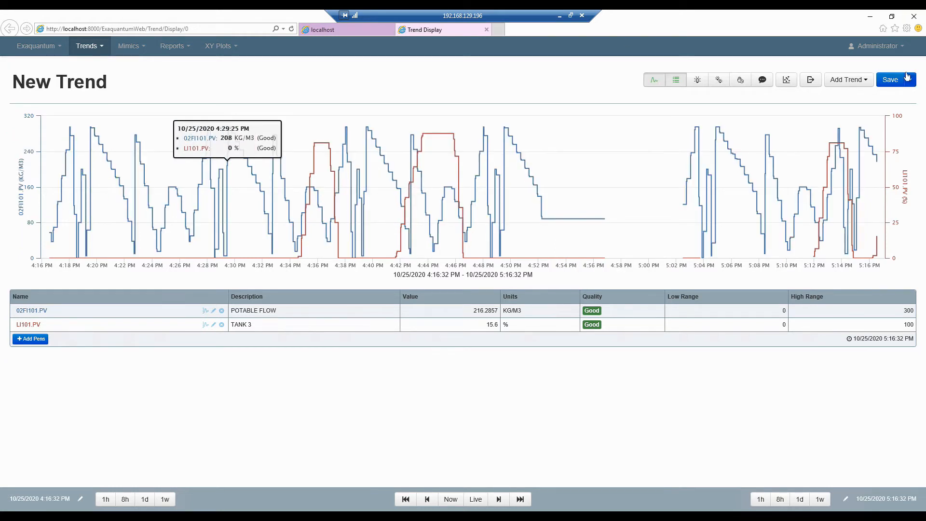
pyautogui.click(699, 82)
pyautogui.click(718, 80)
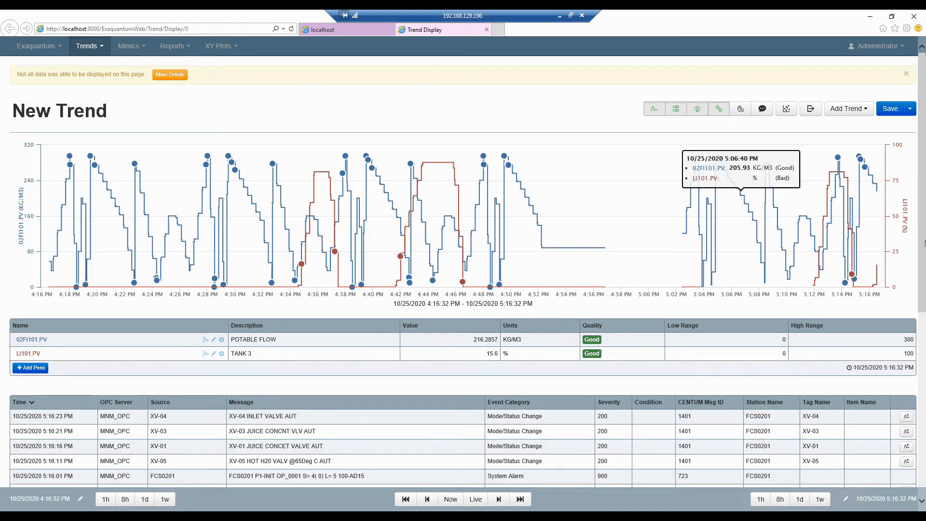
# Look through the event list under the trend and select the 02FI101.PV event marker near 4:43 PM
pyautogui.moveTo(922, 233); pyautogui.dragTo(924, 298)
pyautogui.scroll(-1, 924, 314)
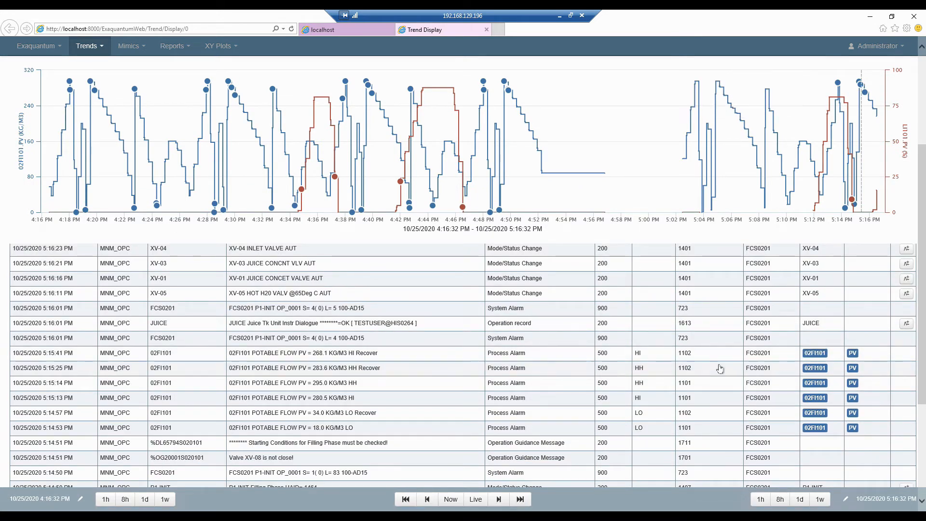
pyautogui.scroll(4, 456, 371)
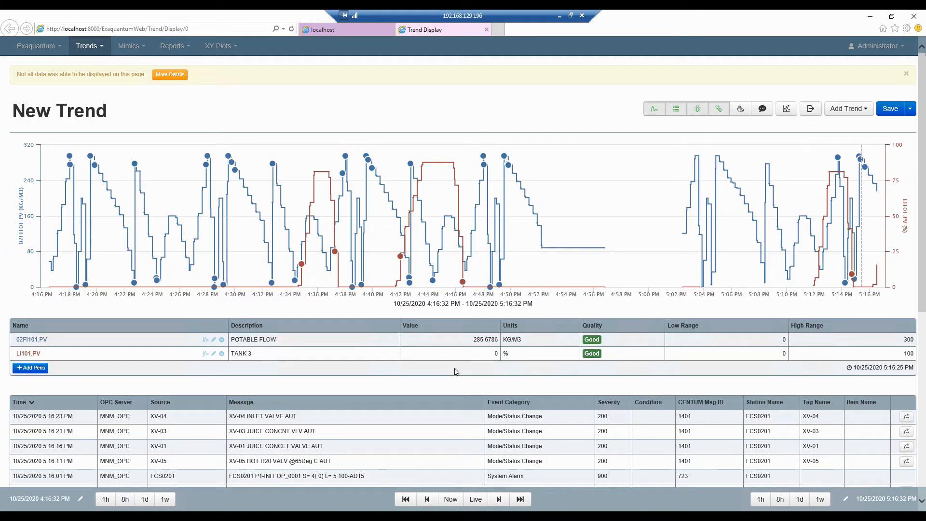
pyautogui.scroll(-6, 456, 371)
pyautogui.scroll(5, 454, 372)
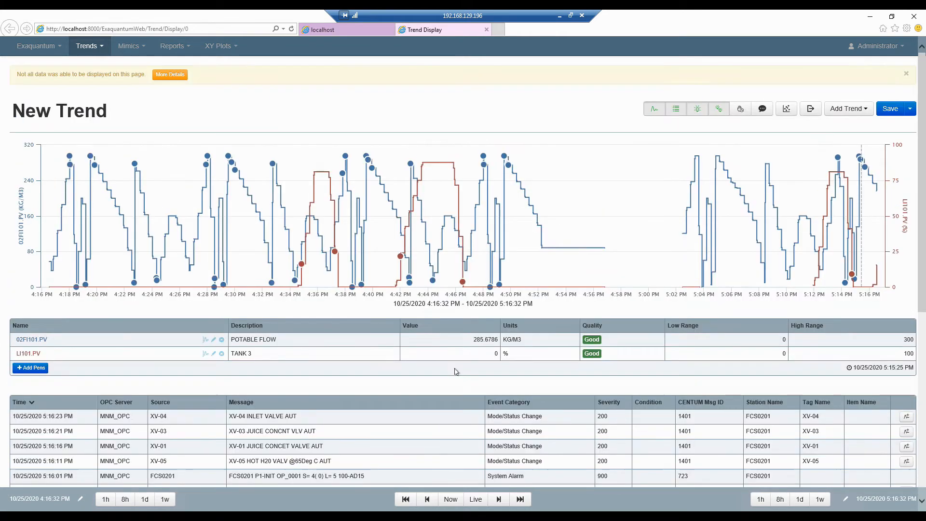
pyautogui.click(410, 165)
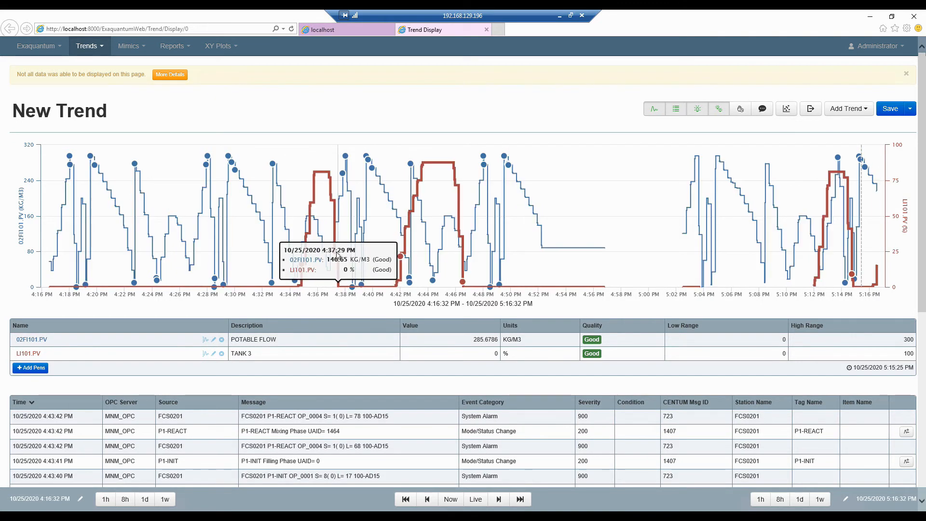
# Hide the event markers and list, and zoom the trend to about 5:06 to 5:17 PM
pyautogui.click(697, 110)
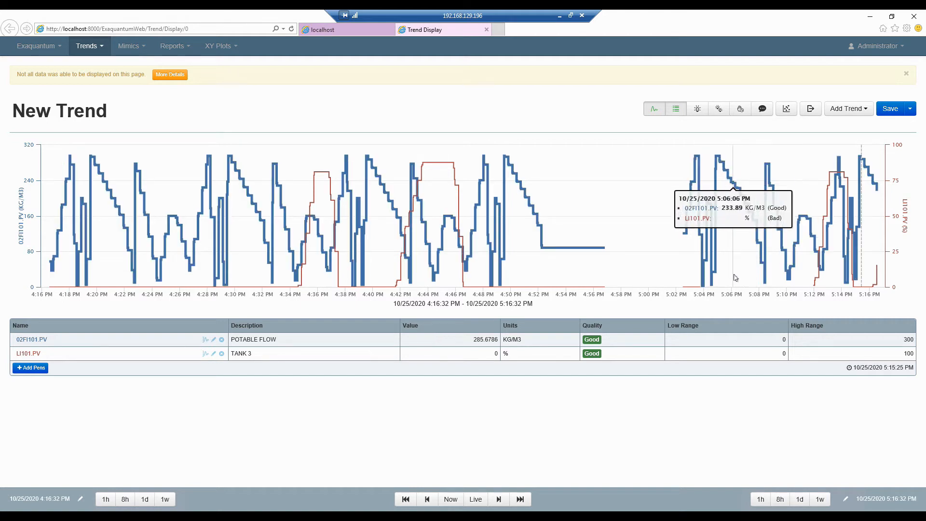
pyautogui.moveTo(733, 270); pyautogui.dragTo(881, 248)
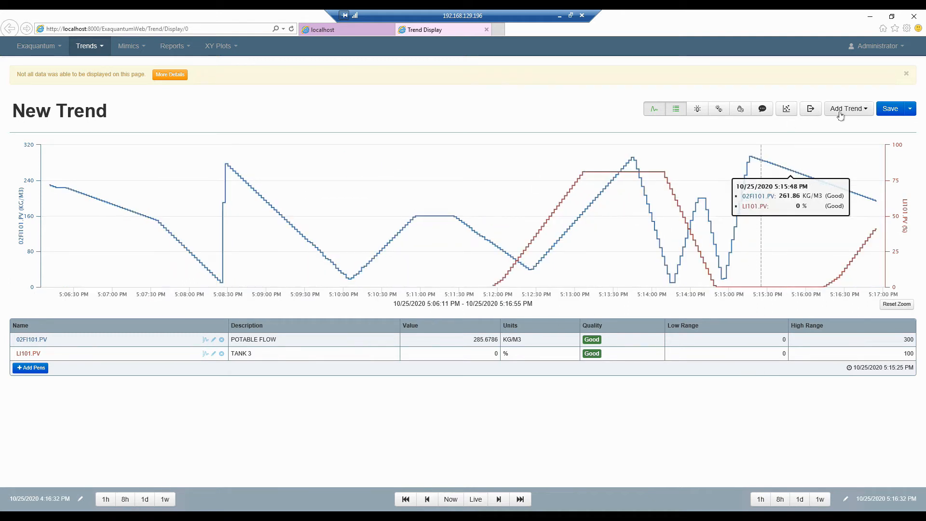
# Search the tags for *202* and add 02TI202.PV to the trend as a new pen
pyautogui.click(29, 368)
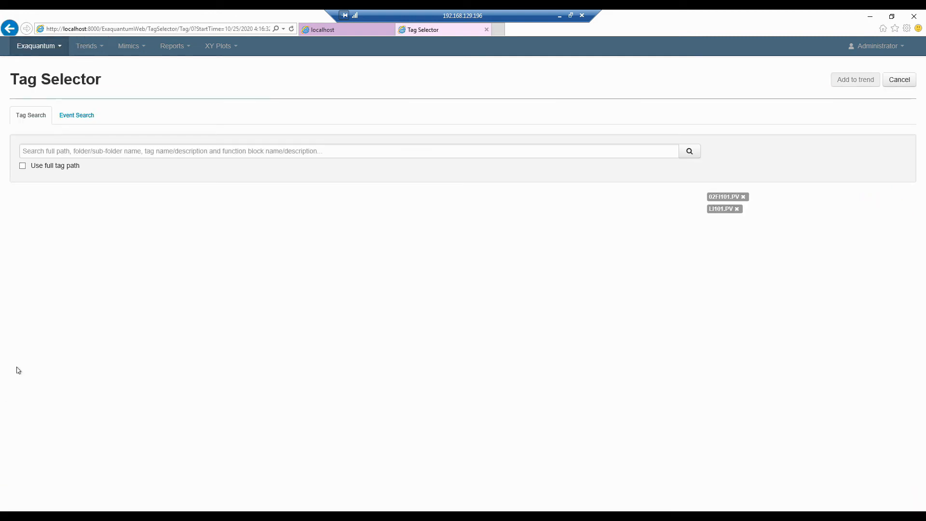
pyautogui.click(41, 151)
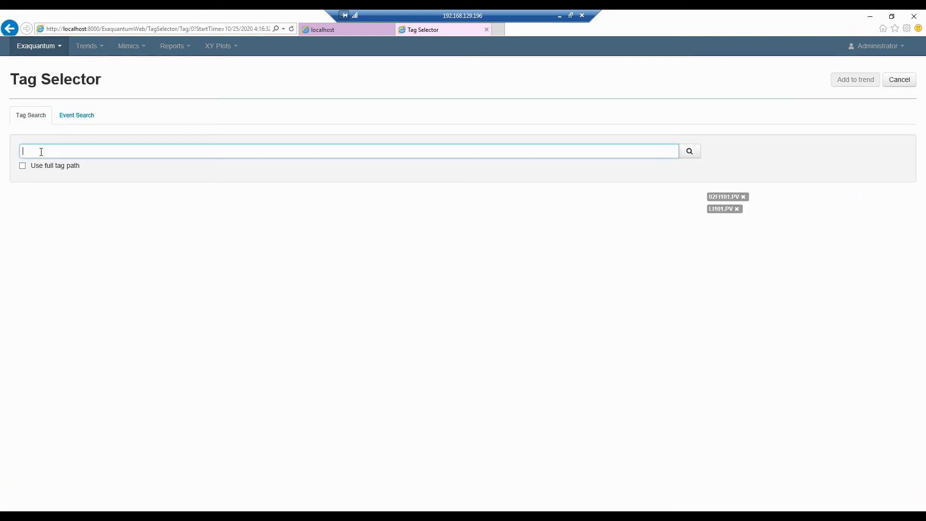
pyautogui.write('*')
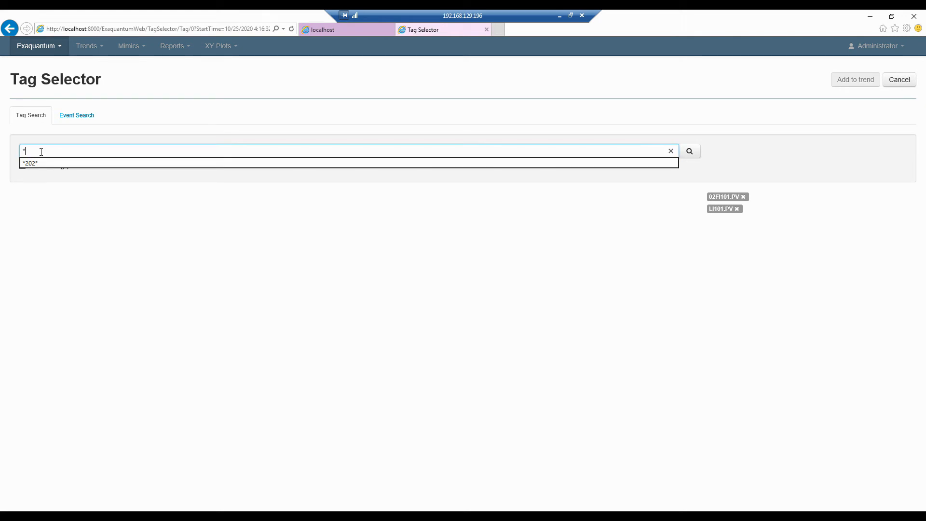
pyautogui.click(30, 164)
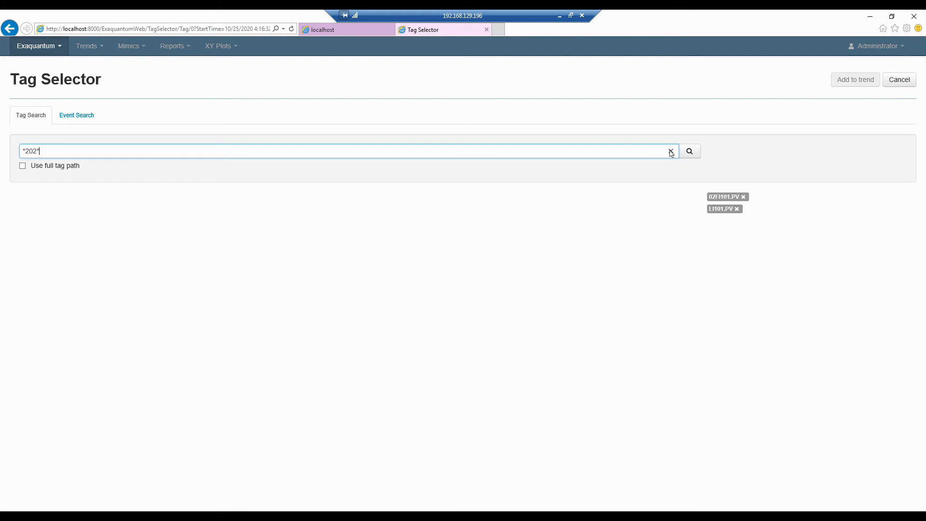
pyautogui.click(689, 151)
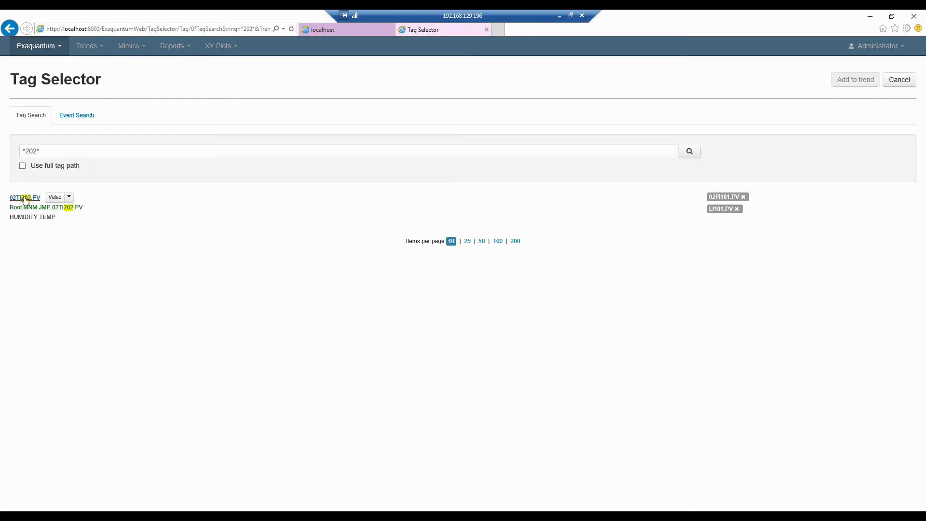
pyautogui.doubleClick(25, 199)
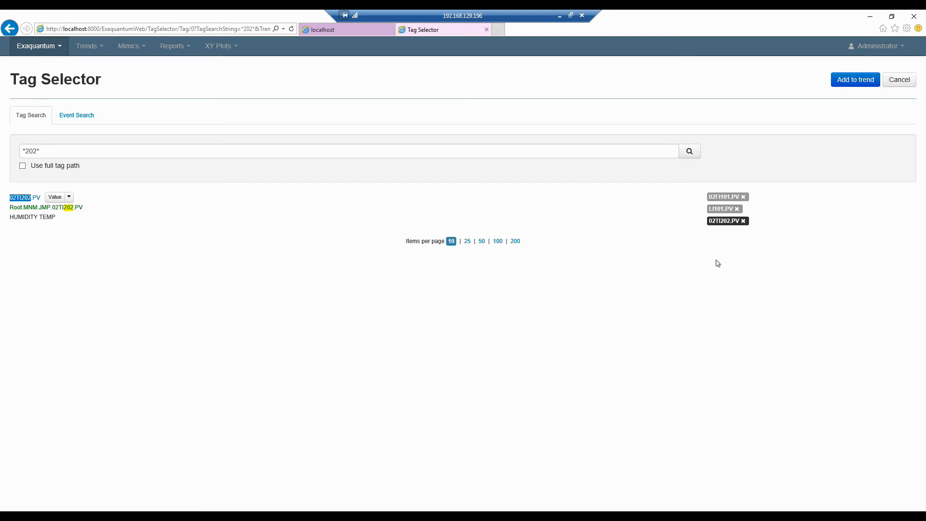
pyautogui.click(850, 82)
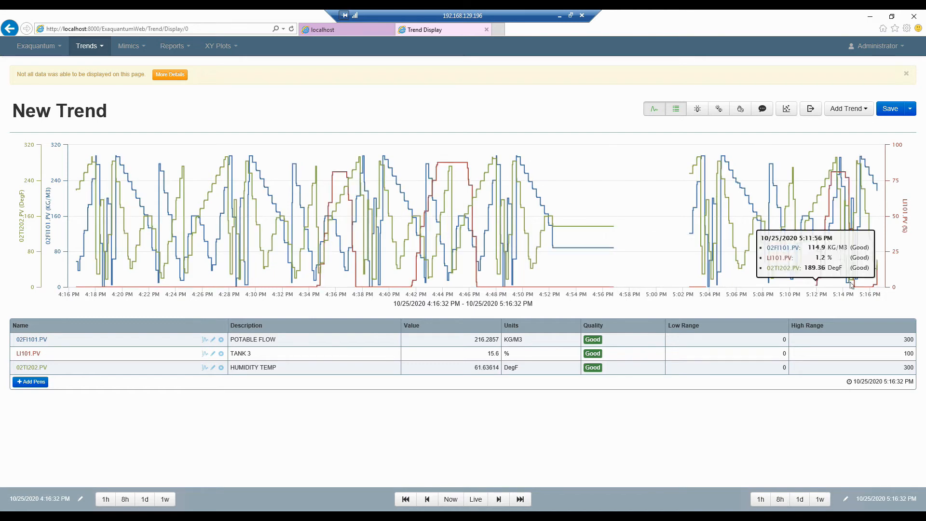
# Start saving the trend as a new one and name it JUICEPLANT_TREND03
pyautogui.click(909, 108)
pyautogui.click(860, 139)
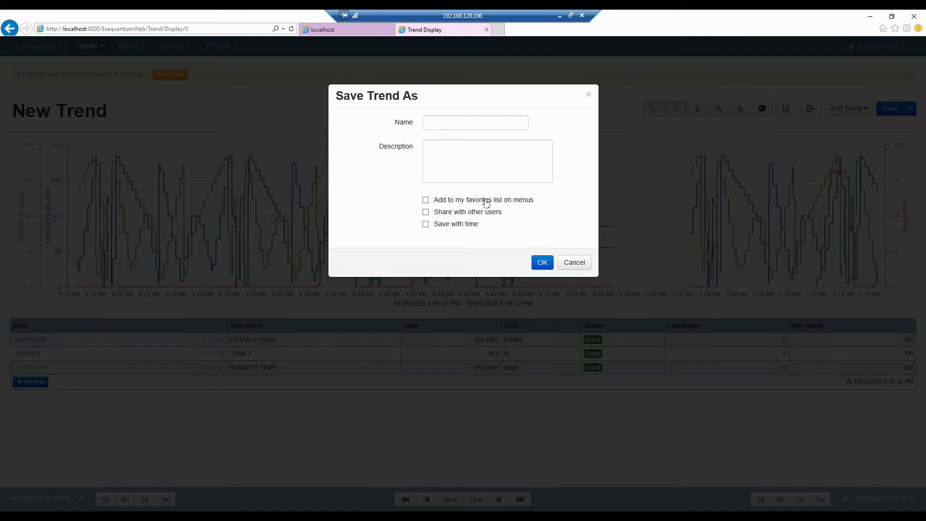
pyautogui.click(429, 120)
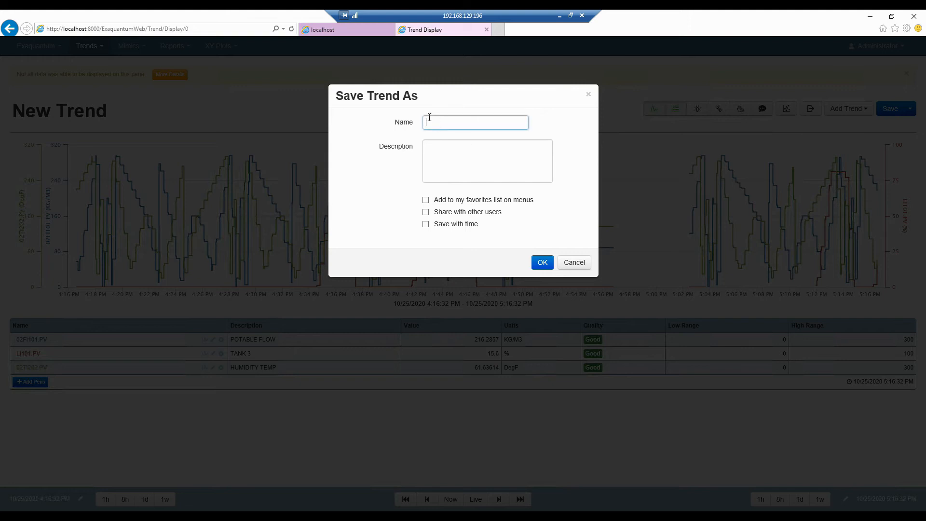
pyautogui.write('Jui')
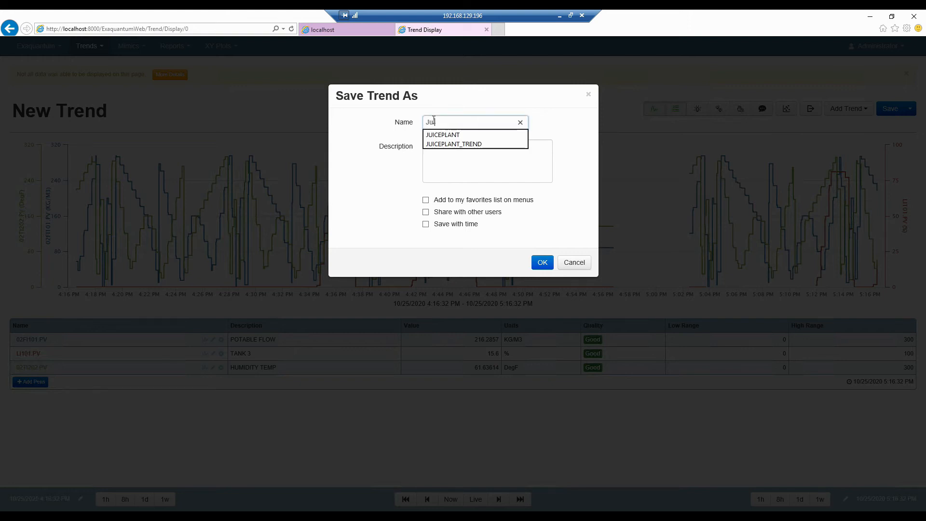
pyautogui.click(443, 144)
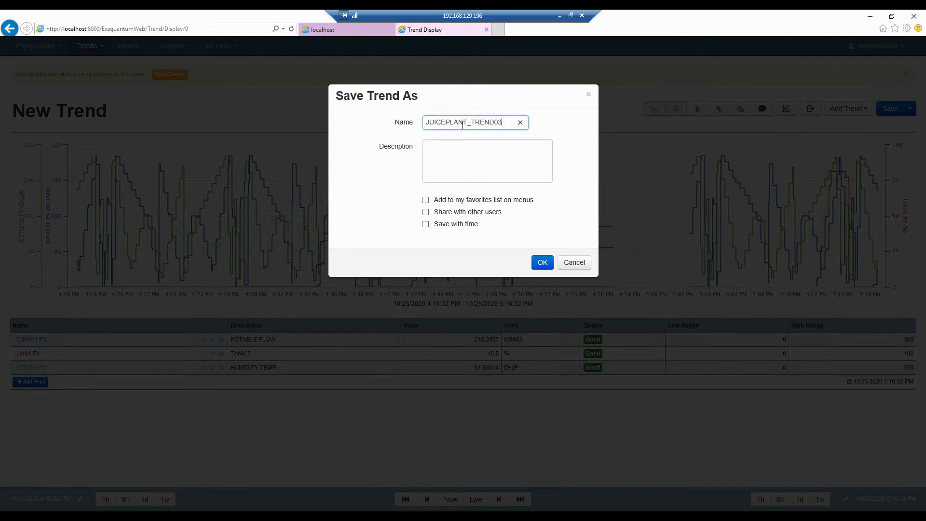
# Enter the description ORANGE JUICE TREND, share the trend with other users and save it
pyautogui.click(439, 150)
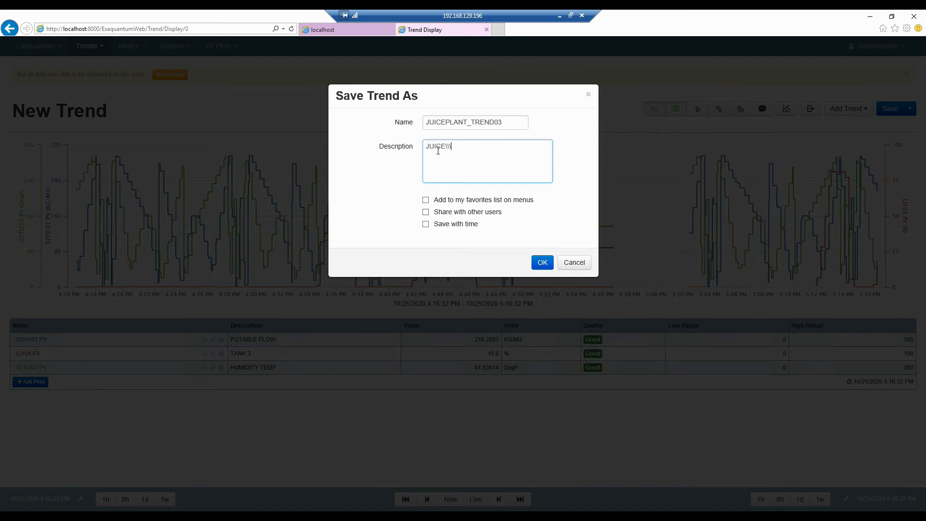
pyautogui.press('BackSpace')
pyautogui.press('BackSpace')
pyautogui.press('BackSpace')
pyautogui.press('BackSpace')
pyautogui.press('BackSpace')
pyautogui.press('BackSpace')
pyautogui.click(425, 211)
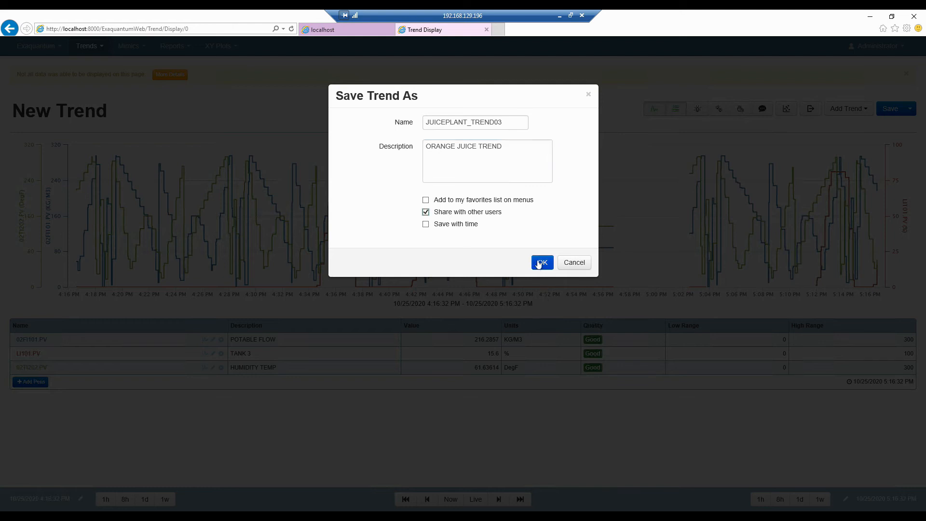
pyautogui.click(540, 262)
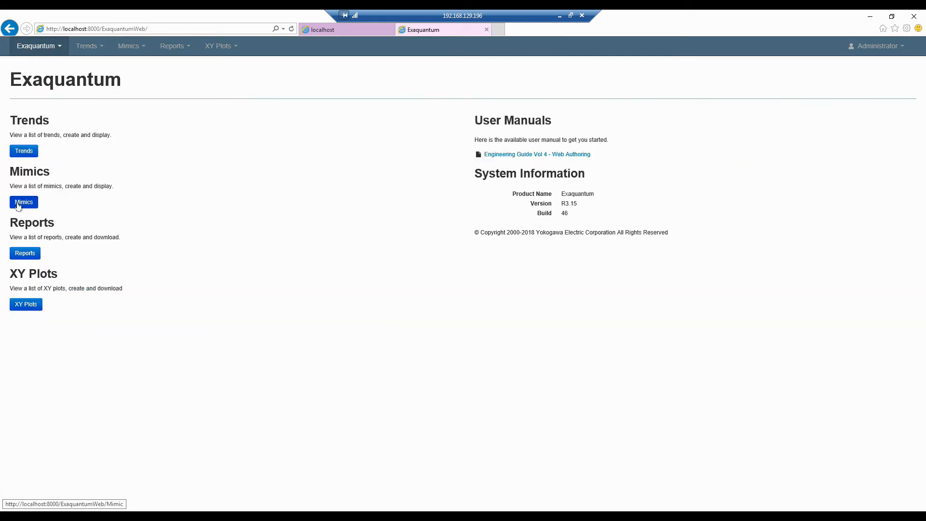
# Open the JUICEPLANT mimic from the mimics list and set its spot time to 4 hours before now
pyautogui.click(35, 202)
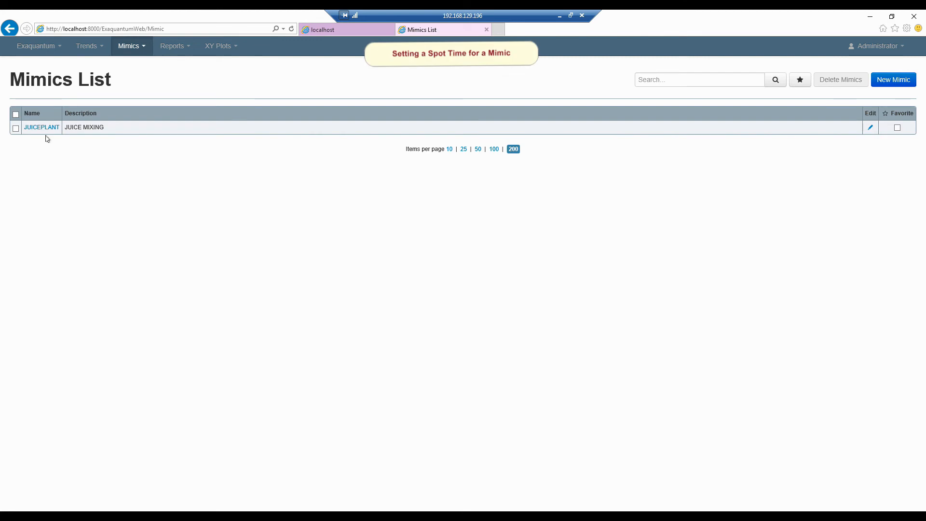
pyautogui.click(40, 128)
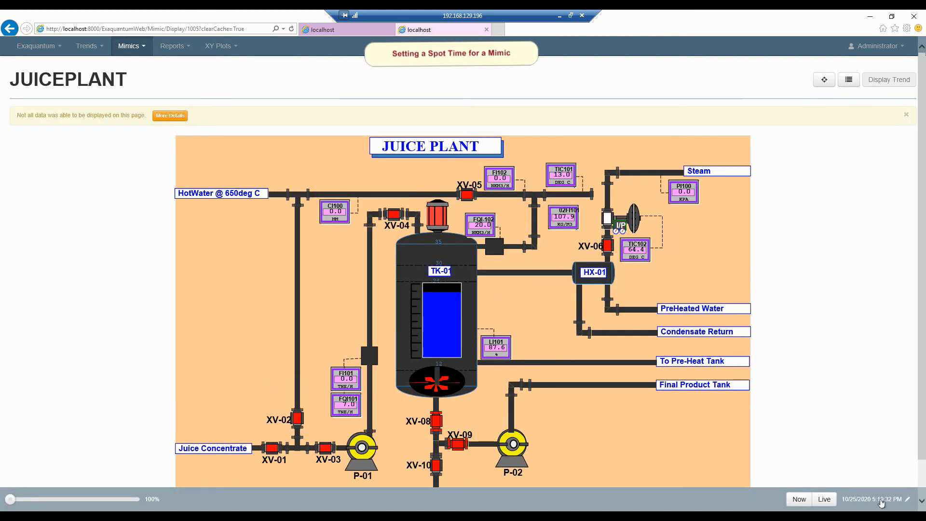
pyautogui.click(868, 501)
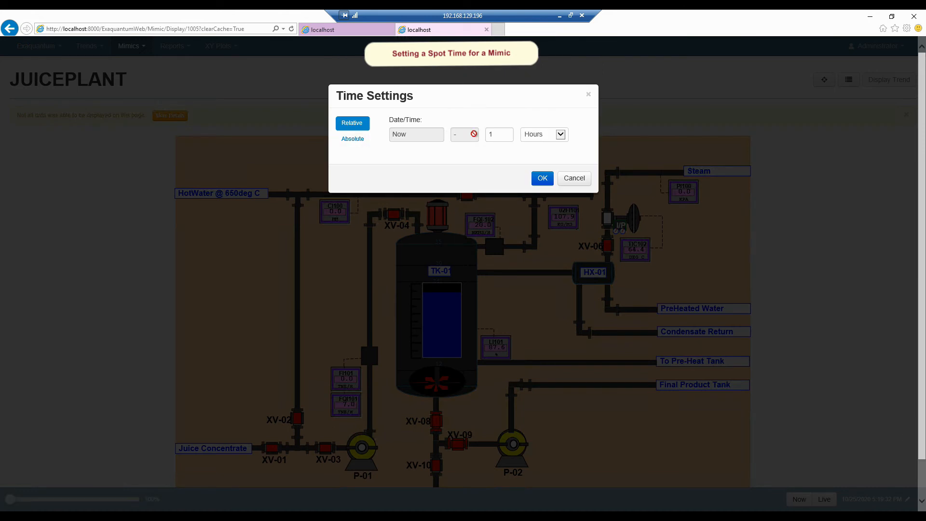
pyautogui.moveTo(500, 134); pyautogui.dragTo(485, 136)
pyautogui.click(542, 178)
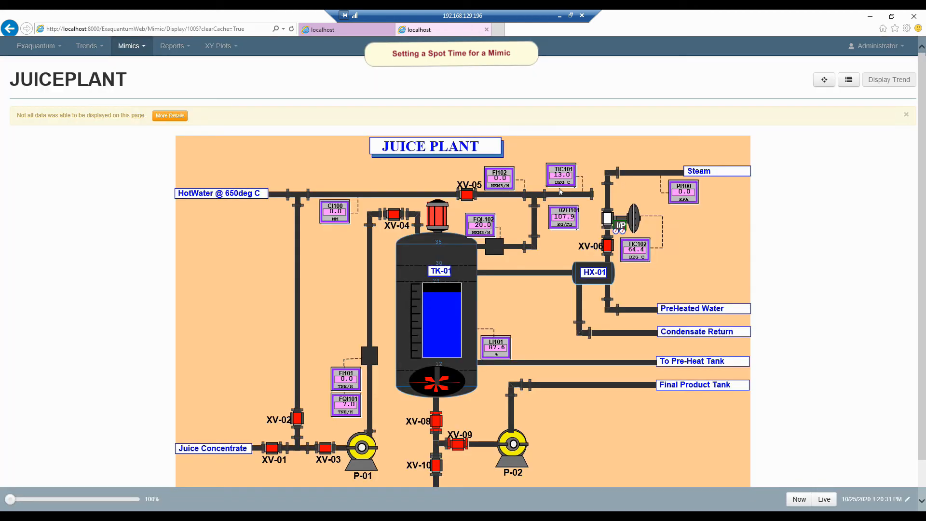
# Set the mimic's spot time to the absolute date 10/16/2020 at 1:20:31 PM
pyautogui.click(859, 502)
pyautogui.rightClick(860, 502)
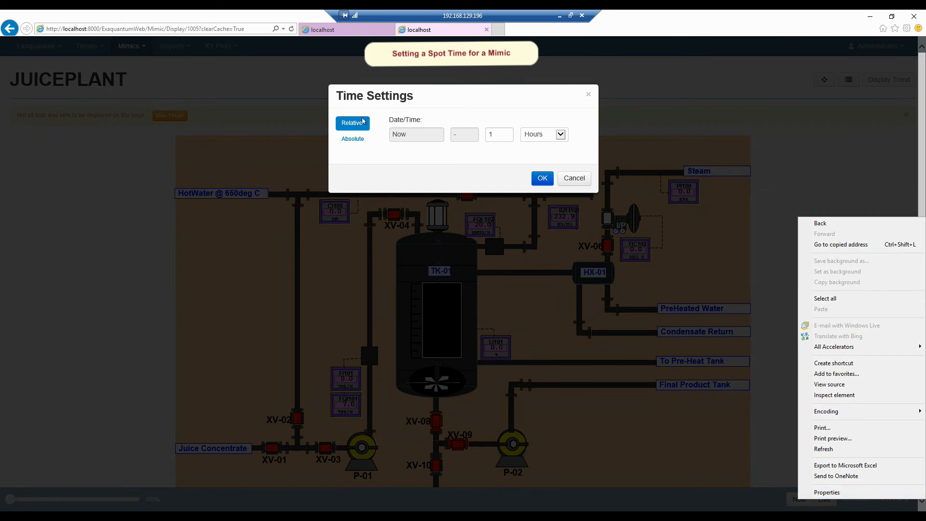
pyautogui.click(421, 174)
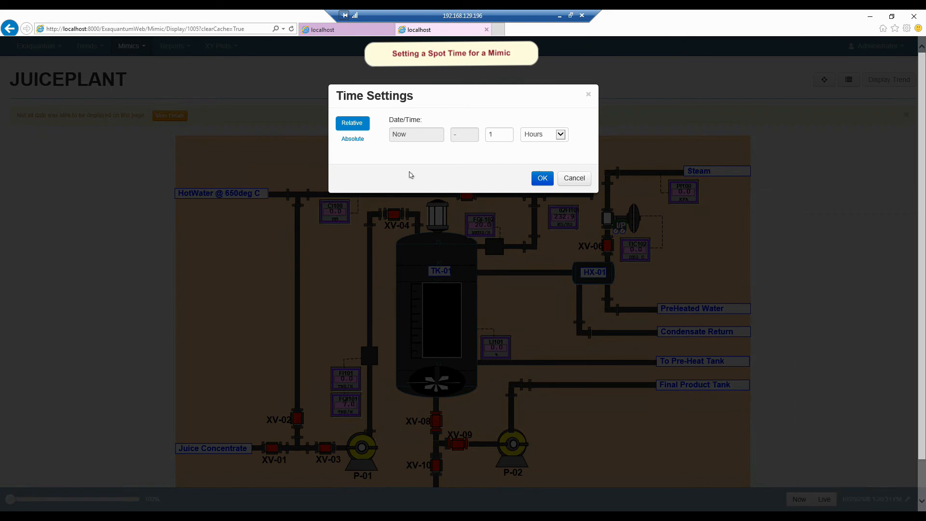
pyautogui.click(353, 141)
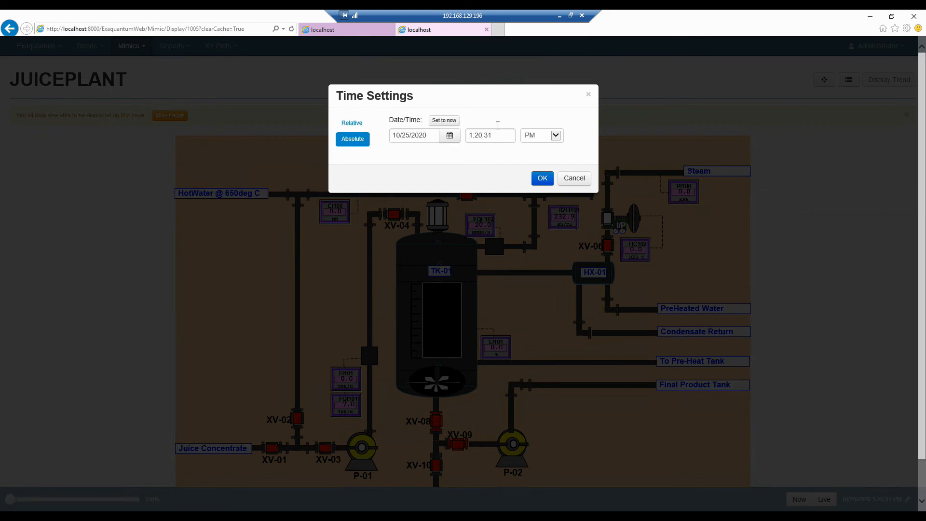
pyautogui.click(454, 138)
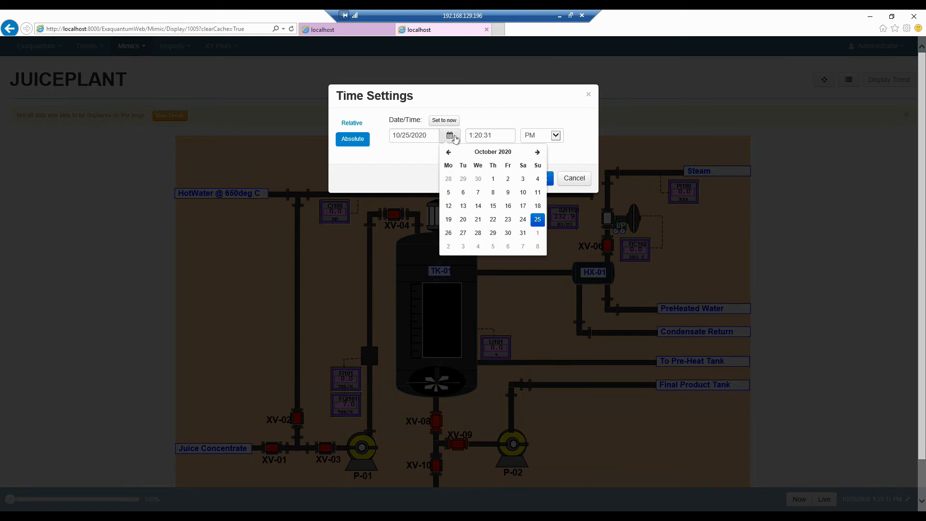
pyautogui.click(507, 207)
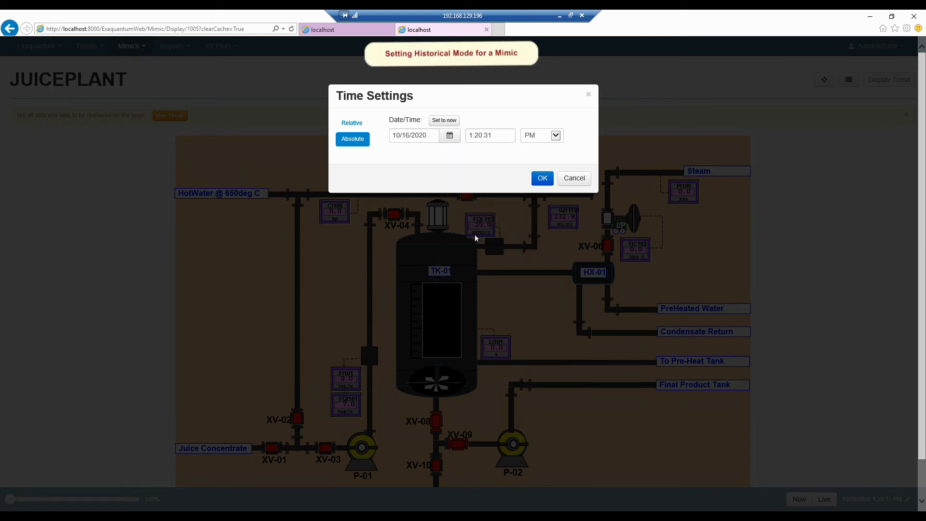
pyautogui.click(534, 181)
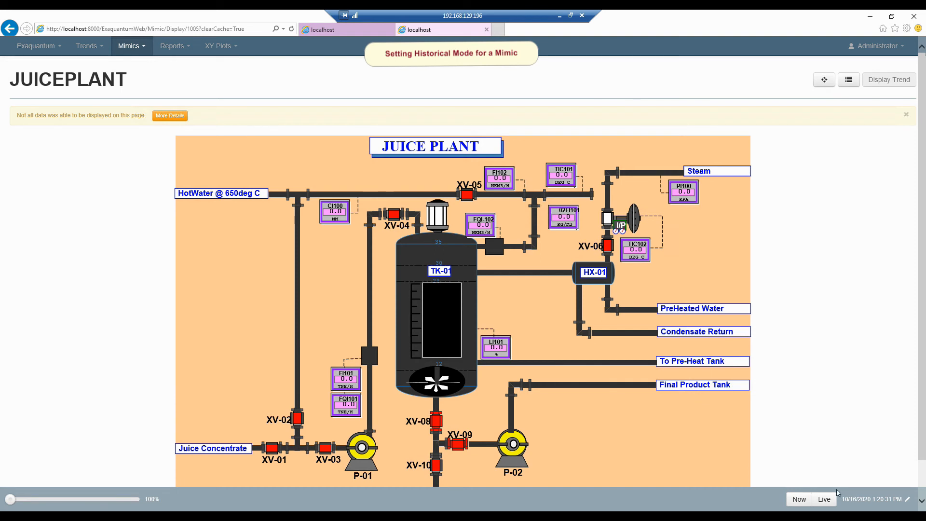
# Set the mimic's spot time back to a relative time of 1 hour before now
pyautogui.click(869, 501)
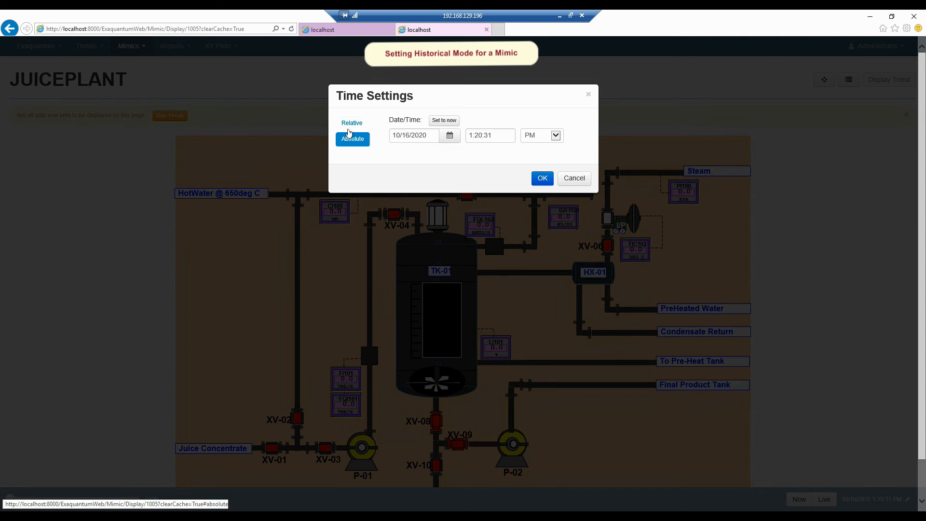
pyautogui.click(351, 123)
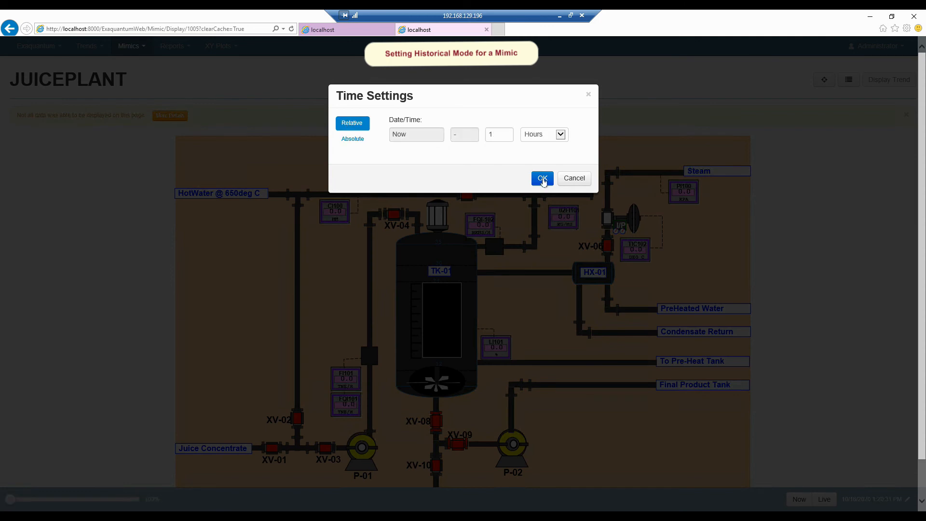
pyautogui.click(543, 178)
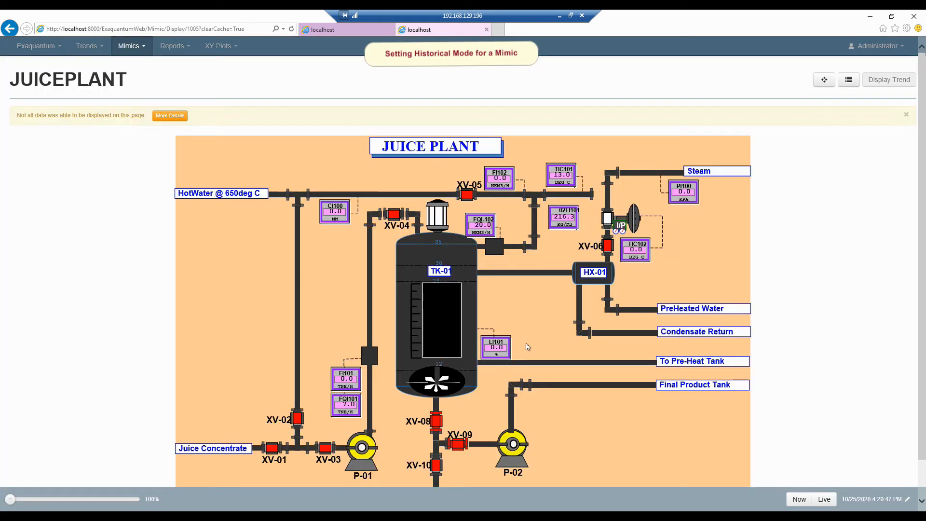
# Look over the whole JUICEPLANT mimic and dismiss the notice about data that could not be displayed
pyautogui.scroll(-2, 527, 347)
pyautogui.scroll(2, 527, 346)
pyautogui.scroll(-2, 527, 347)
pyautogui.scroll(2, 527, 346)
pyautogui.click(906, 117)
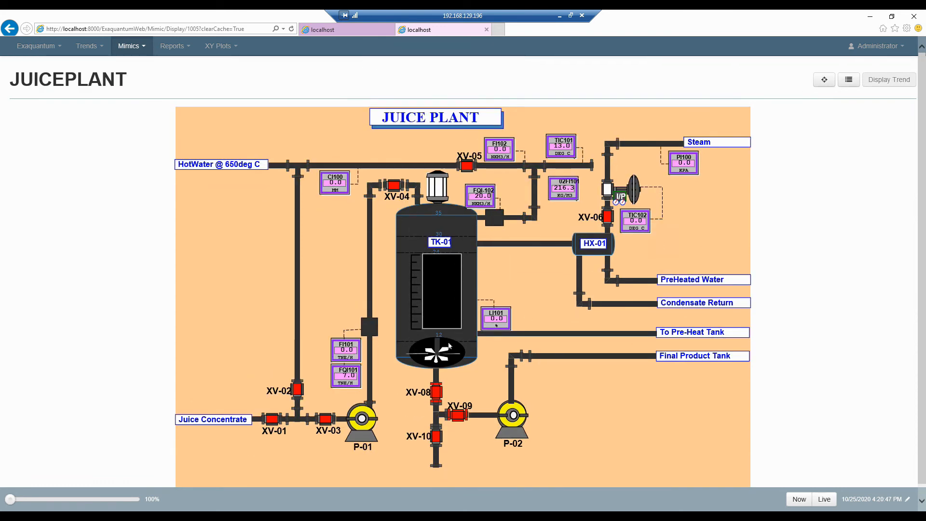
# Zoom the mimic to 156%, pan across the tank and pump area, restore 100% zoom and reposition the drawing
pyautogui.scroll(-1, 563, 303)
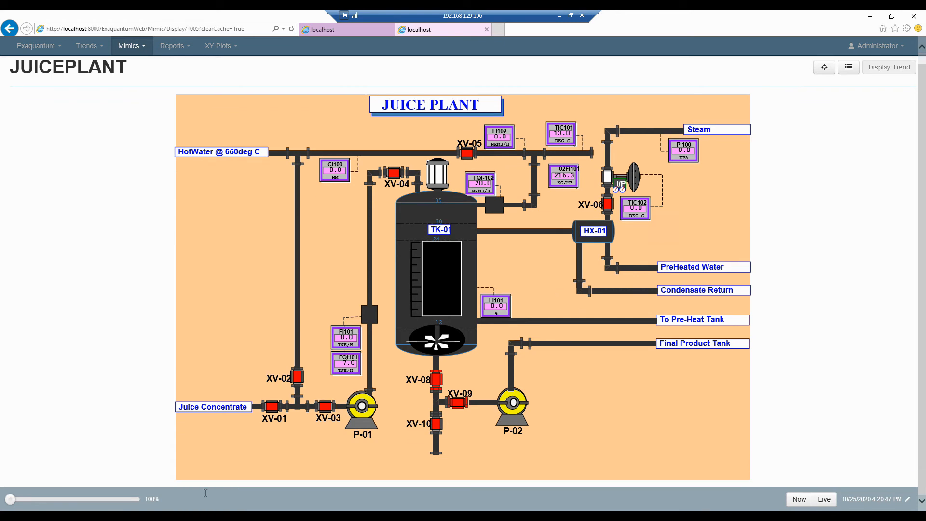
pyautogui.moveTo(11, 501); pyautogui.dragTo(45, 499)
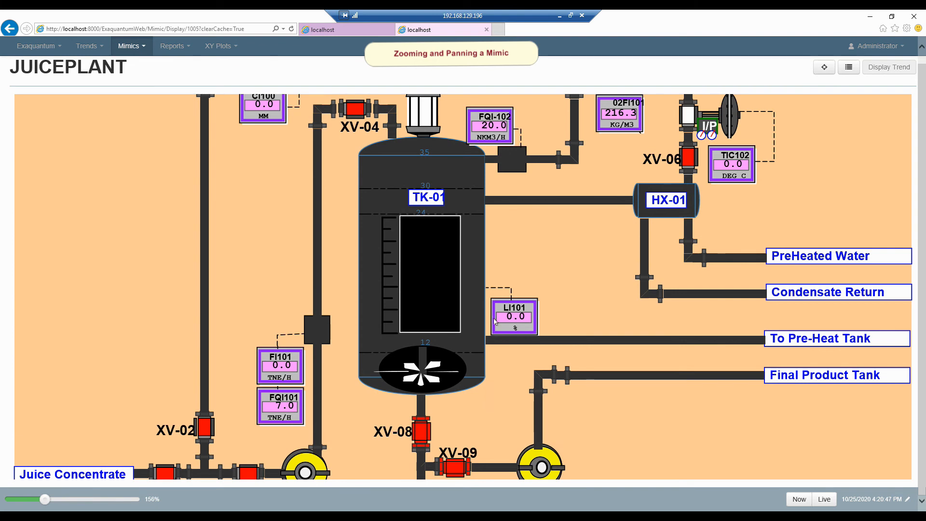
pyautogui.moveTo(584, 396); pyautogui.dragTo(601, 353)
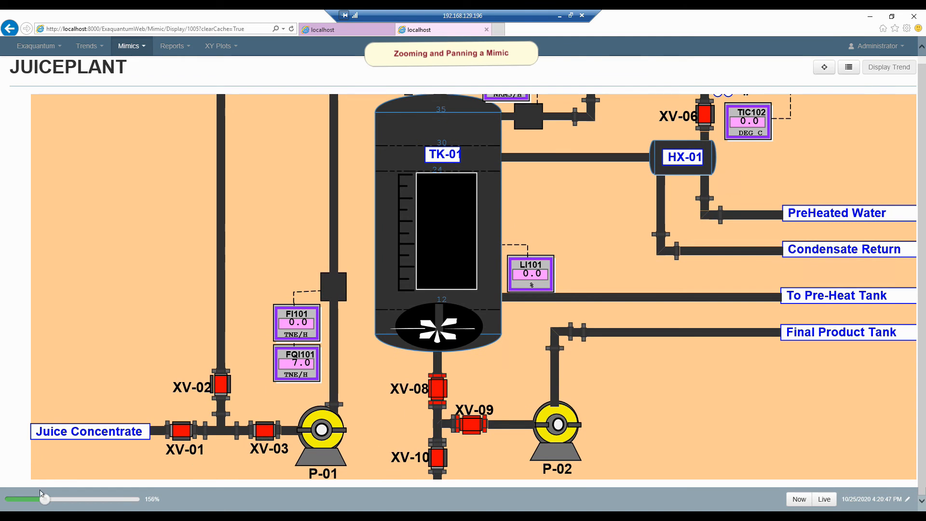
pyautogui.moveTo(45, 501); pyautogui.dragTo(10, 499)
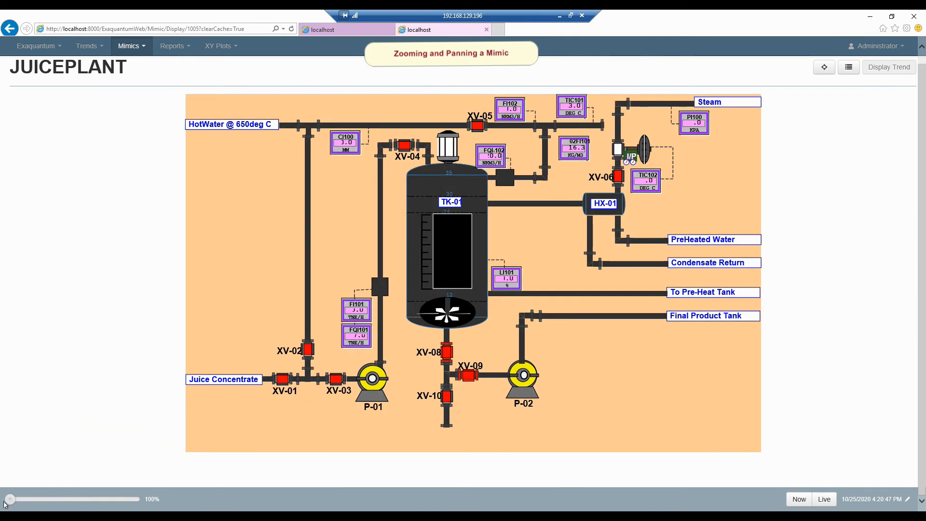
pyautogui.scroll(1, 458, 330)
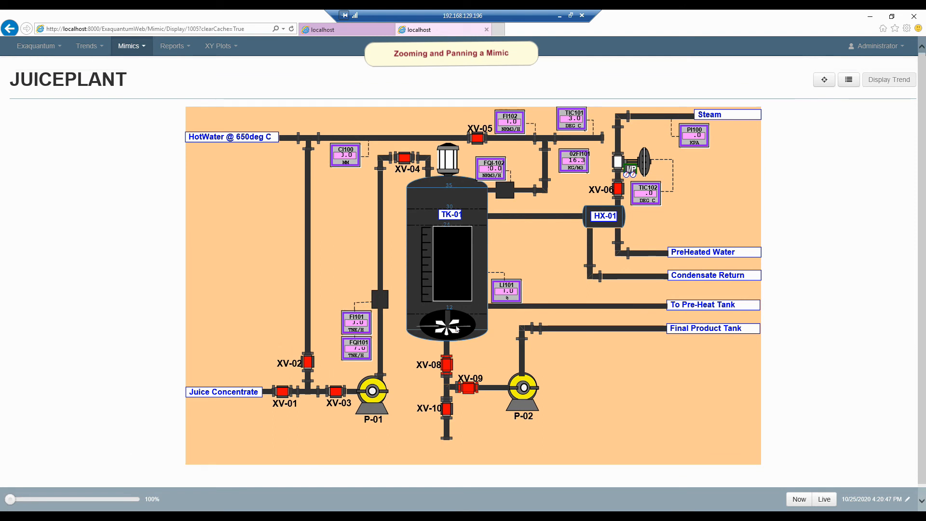
pyautogui.moveTo(623, 291)
pyautogui.mouseDown()
pyautogui.moveTo(554, 326)
pyautogui.moveTo(574, 372)
pyautogui.moveTo(589, 299)
pyautogui.mouseUp()
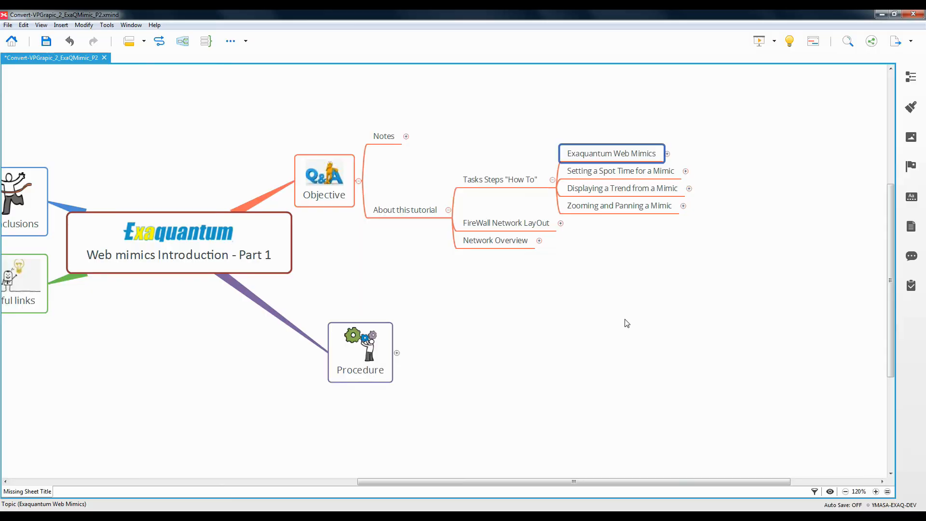
# In the XMind map, expand the Done subtopics of Exaquantum Web Mimics and Setting a Spot Time for a Mimic
pyautogui.click(626, 324)
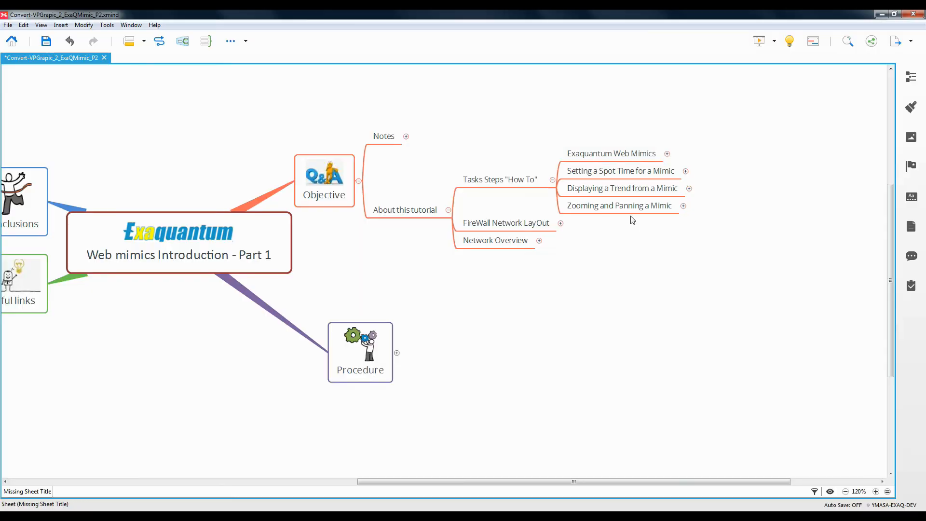
pyautogui.click(610, 174)
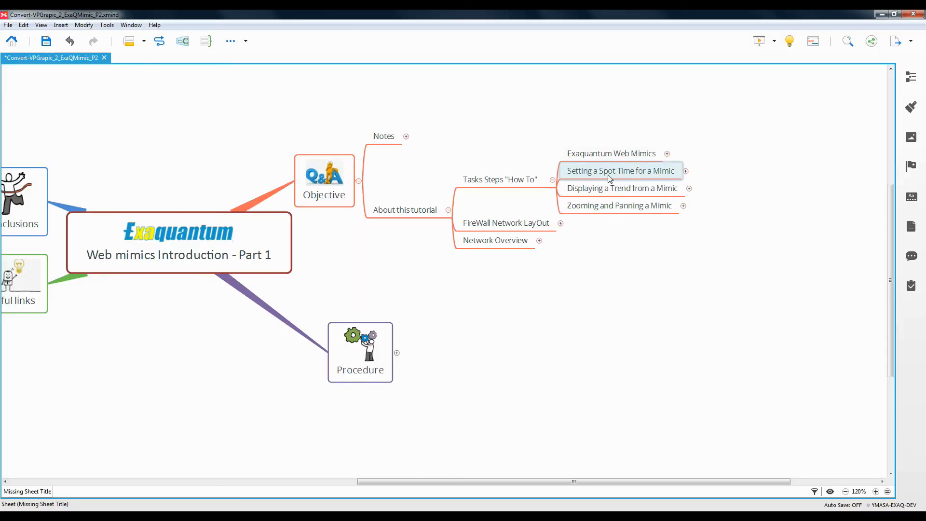
pyautogui.click(668, 153)
pyautogui.click(686, 153)
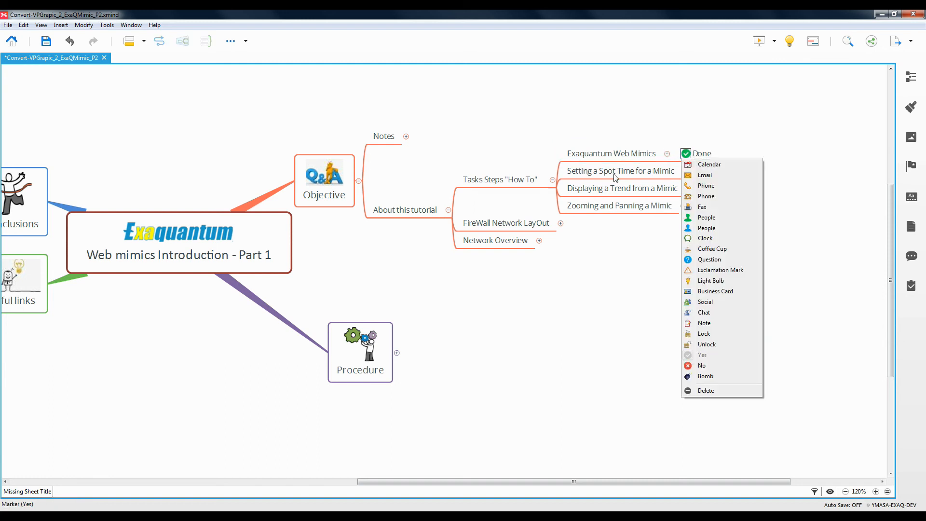
pyautogui.click(615, 176)
pyautogui.click(686, 171)
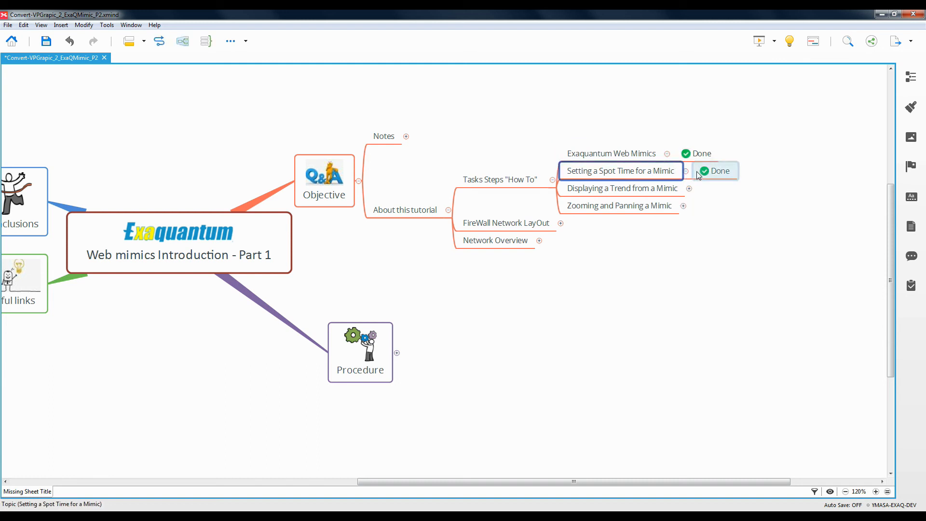
# Expand the Done subtopics of Displaying a Trend from a Mimic and Zooming and Panning a Mimic
pyautogui.click(614, 189)
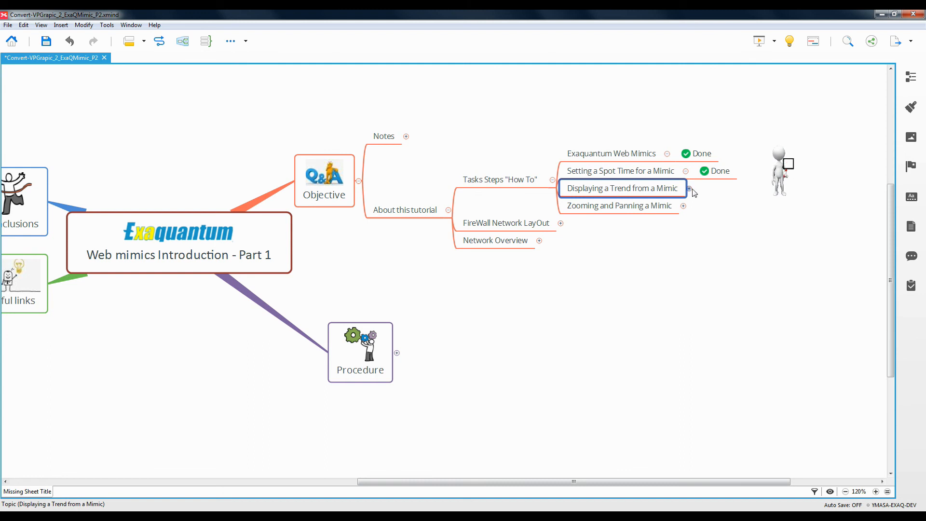
pyautogui.click(690, 189)
pyautogui.click(599, 206)
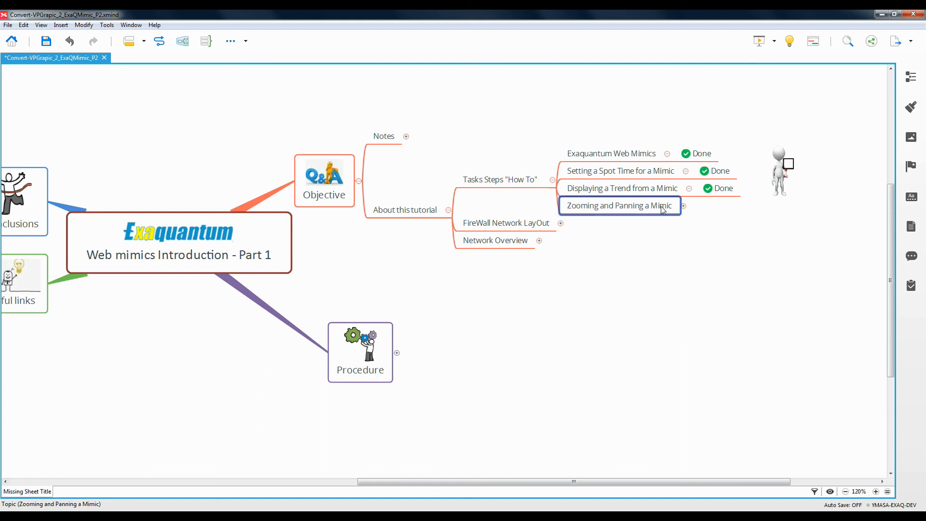
pyautogui.click(683, 206)
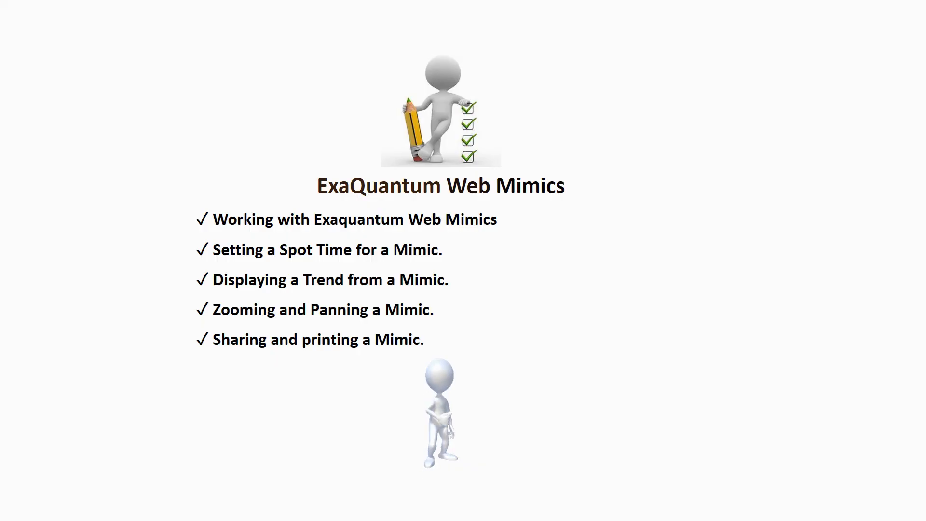